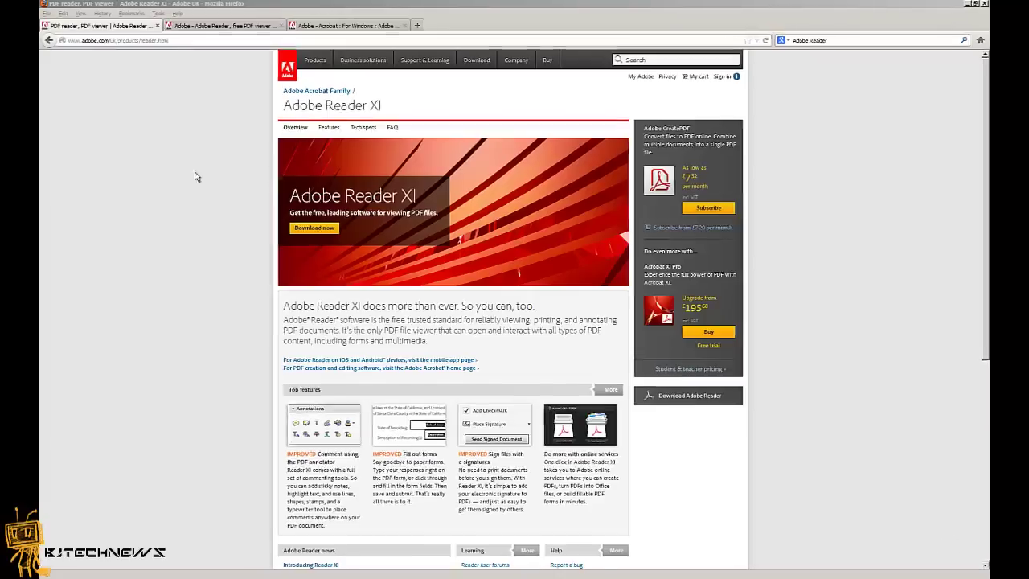
pyautogui.click(197, 25)
pyautogui.moveTo(214, 59)
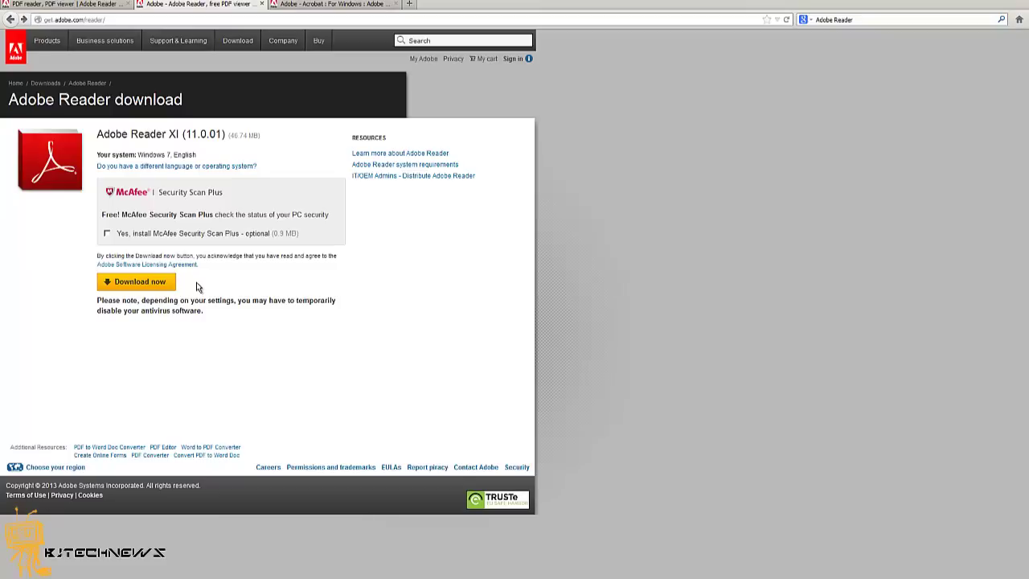
# Go from 'IT/OEM Admins - Distribute Adobe Reader' to the Adobe Reader XI volume distribution page.
pyautogui.click(395, 178)
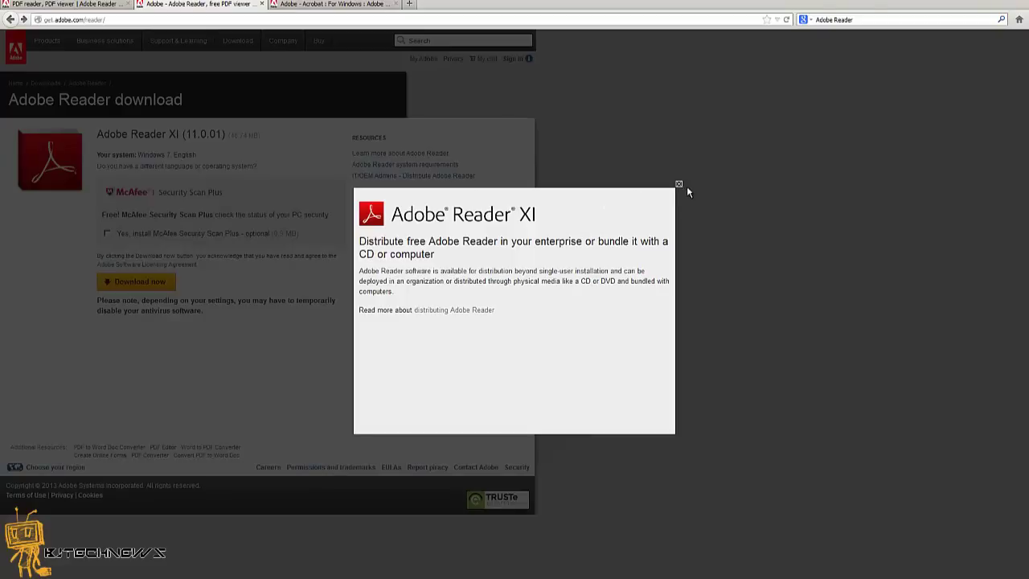
pyautogui.click(469, 311)
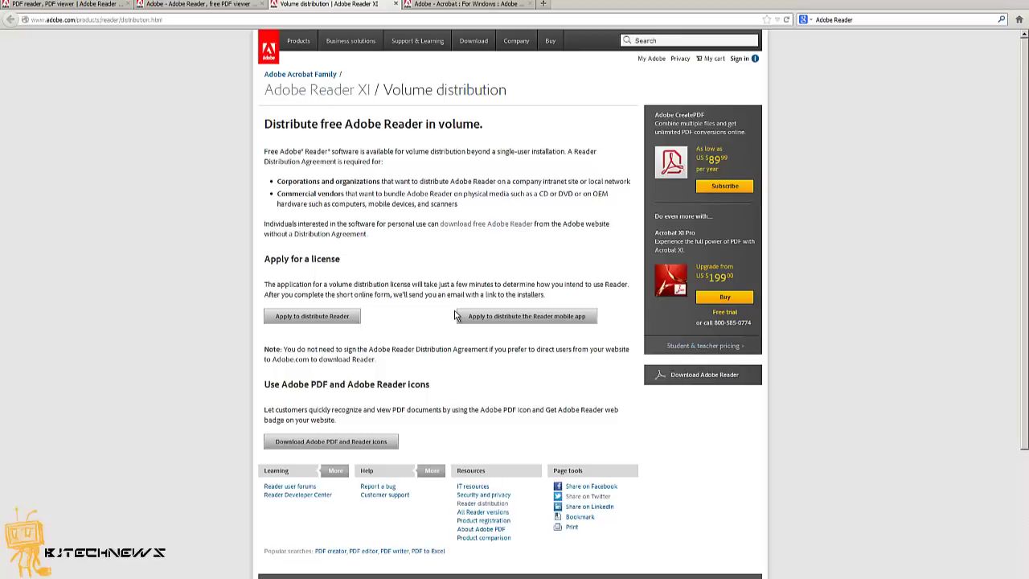
# Open the 'Apply to distribute Reader' license form and scroll down to its licensee section.
pyautogui.click(328, 316)
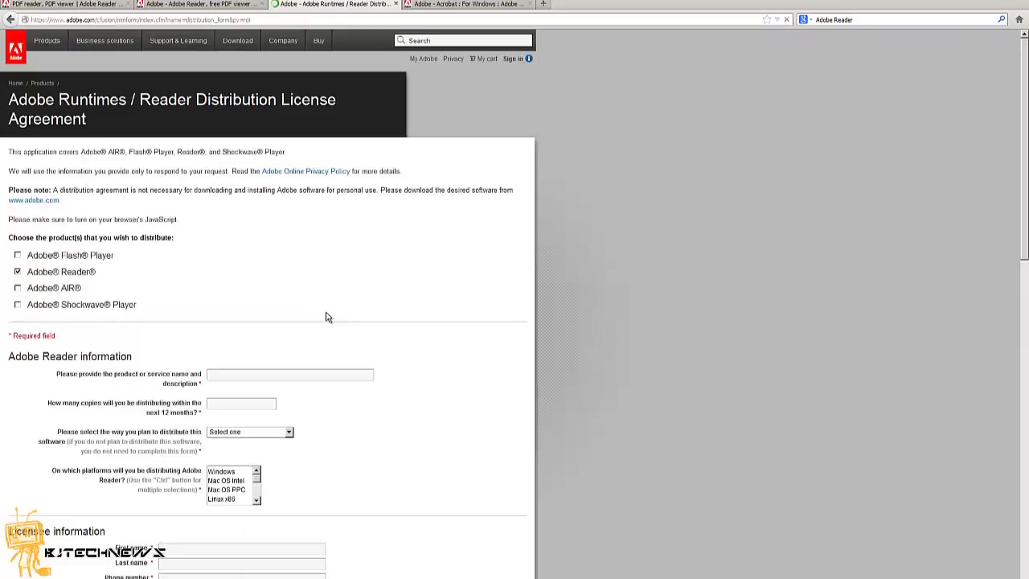
pyautogui.scroll(-10, 325, 318)
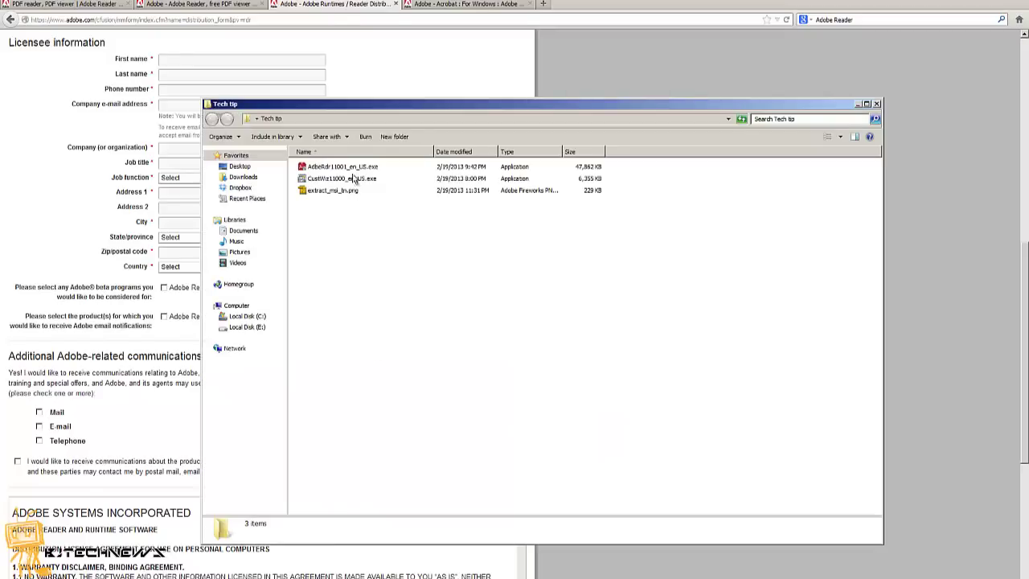
# Launch AdbeRdr11001_en_US.exe, cancel its setup, and bring the administrator command prompt into view.
pyautogui.click(362, 169)
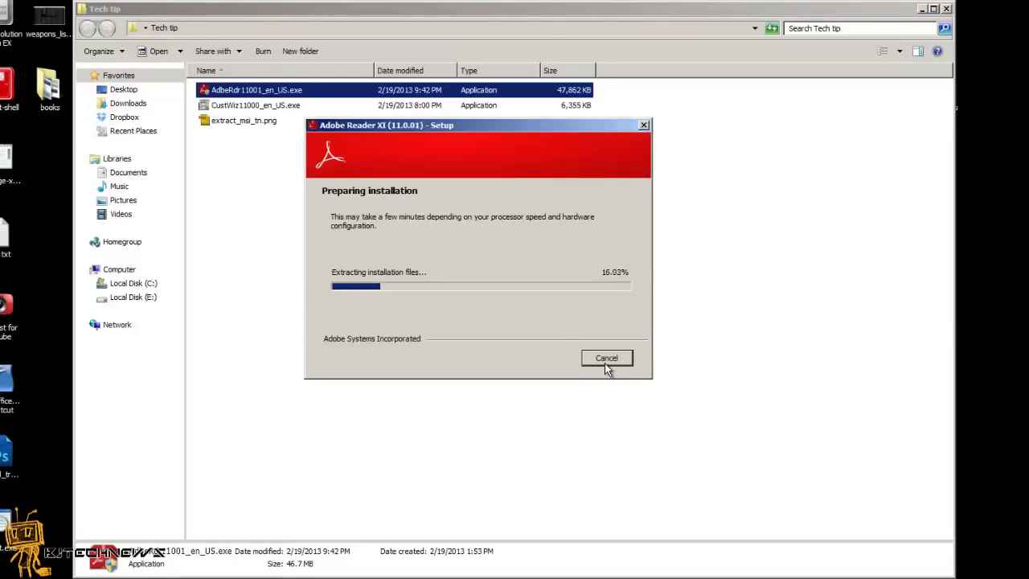
pyautogui.click(606, 359)
pyautogui.click(469, 275)
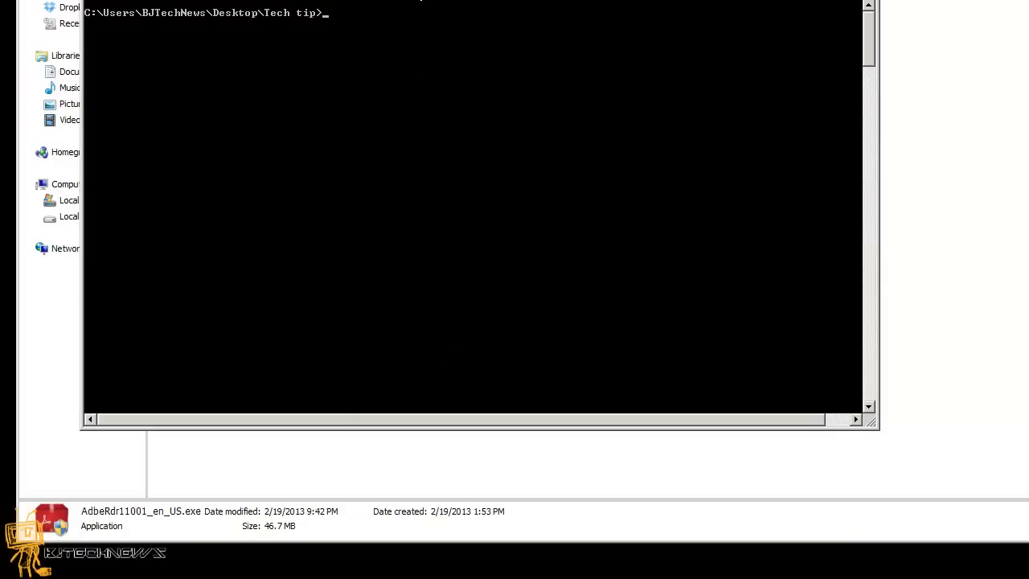
pyautogui.moveTo(412, 0); pyautogui.dragTo(446, 72)
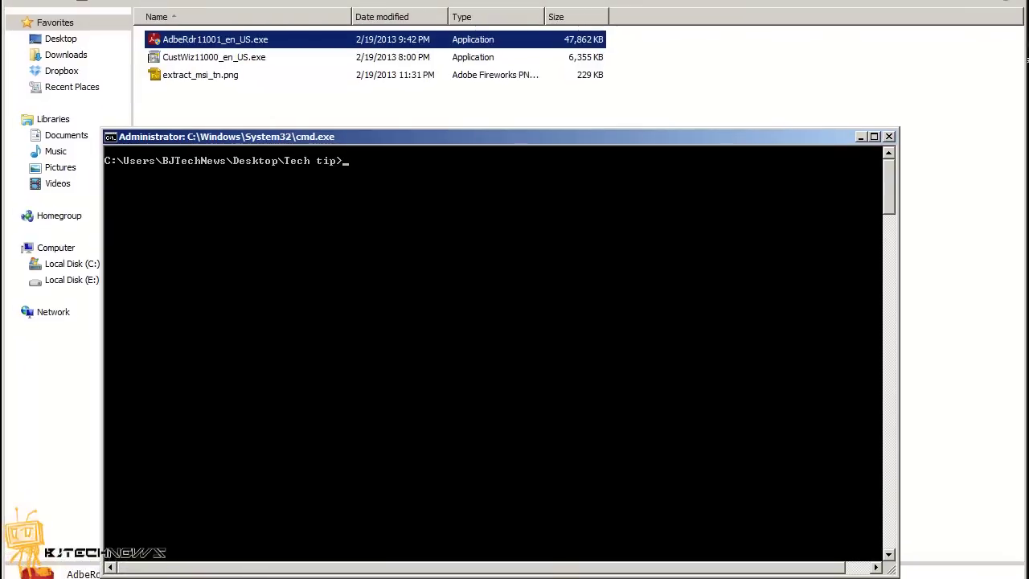
# Paste the extraction command AdbeRdr11001_en_US.exe -nos_oc:\AdobeReaderFiles -nos_ne at the prompt.
pyautogui.click(245, 1)
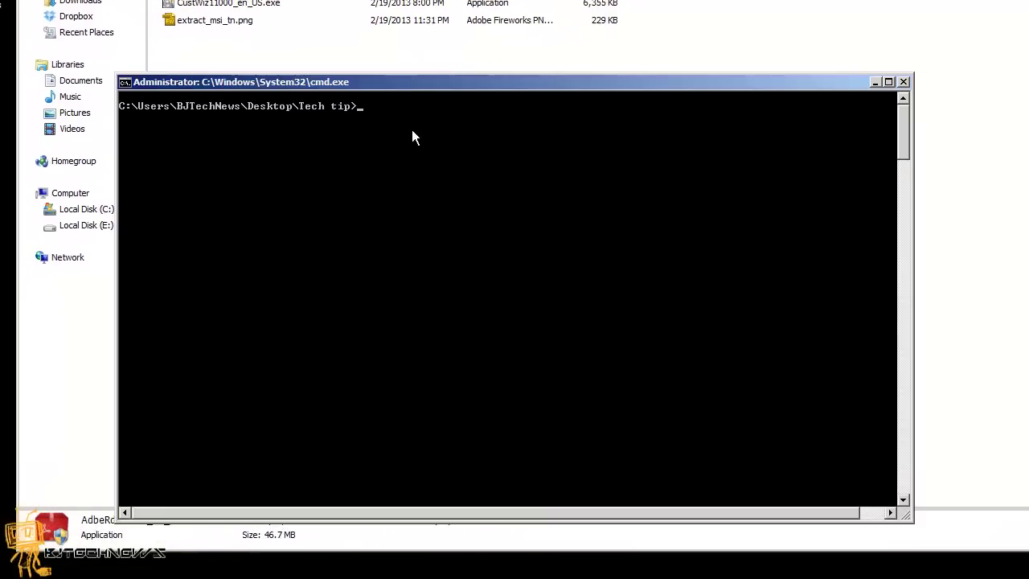
pyautogui.rightClick(411, 131)
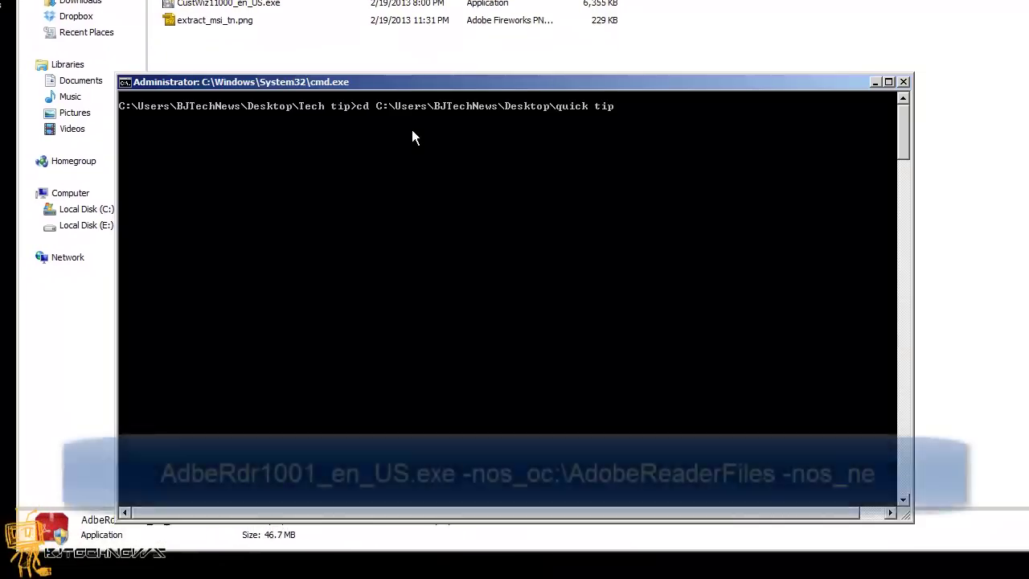
pyautogui.press('Escape')
pyautogui.rightClick(411, 136)
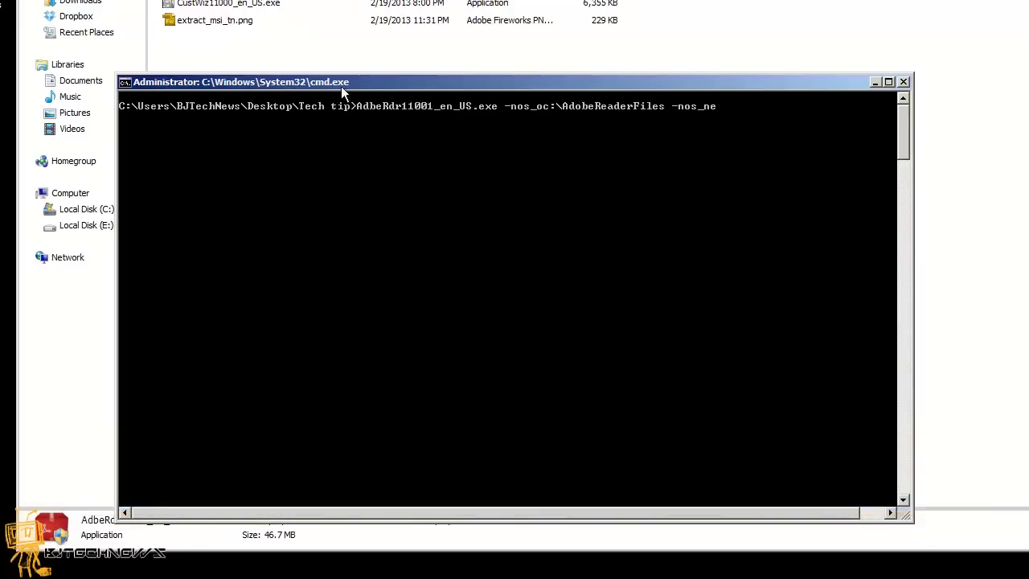
# Mark the folder name AdobeReaderFiles in the console command for copying.
pyautogui.click(125, 82)
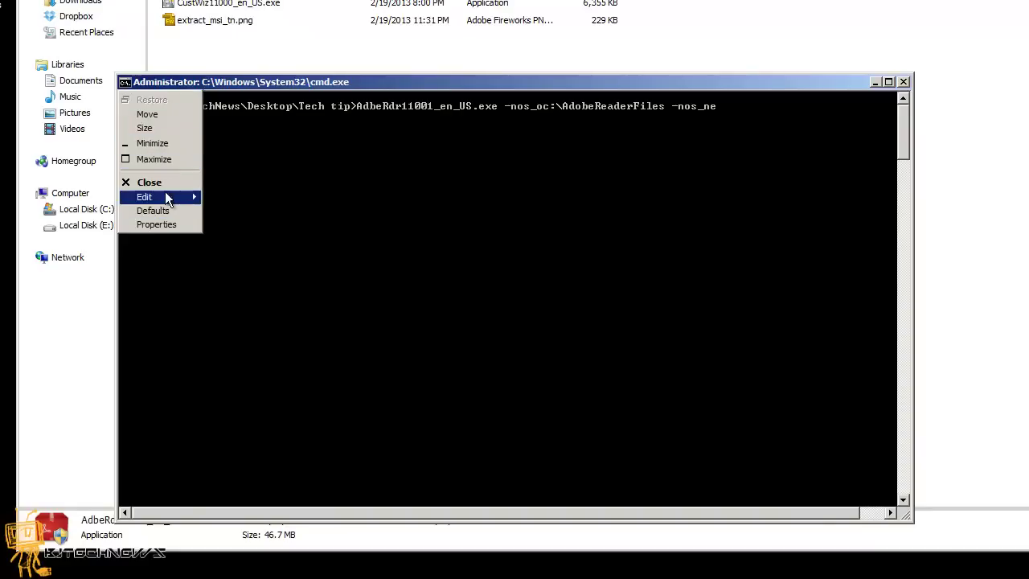
pyautogui.moveTo(165, 195)
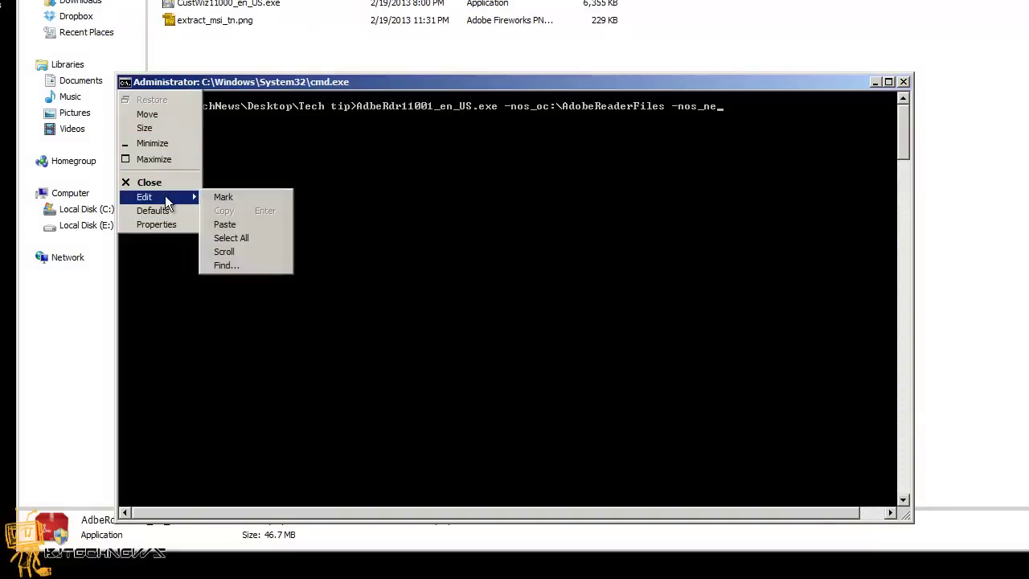
pyautogui.click(225, 200)
pyautogui.moveTo(663, 105); pyautogui.dragTo(588, 106)
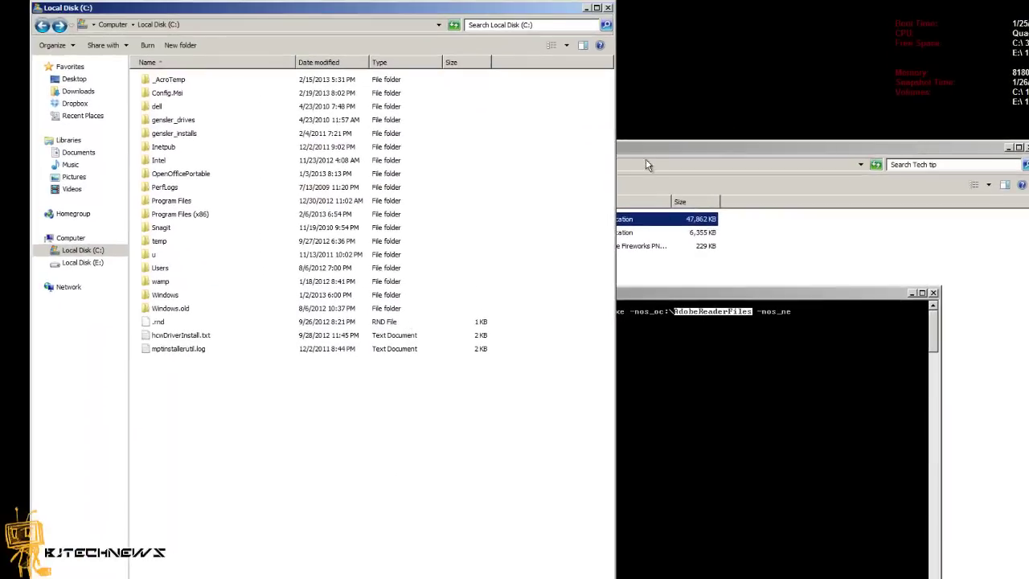
# Run the extraction command so Reader setup unpacks into C:\AdobeReaderFiles.
pyautogui.click(701, 295)
pyautogui.click(803, 325)
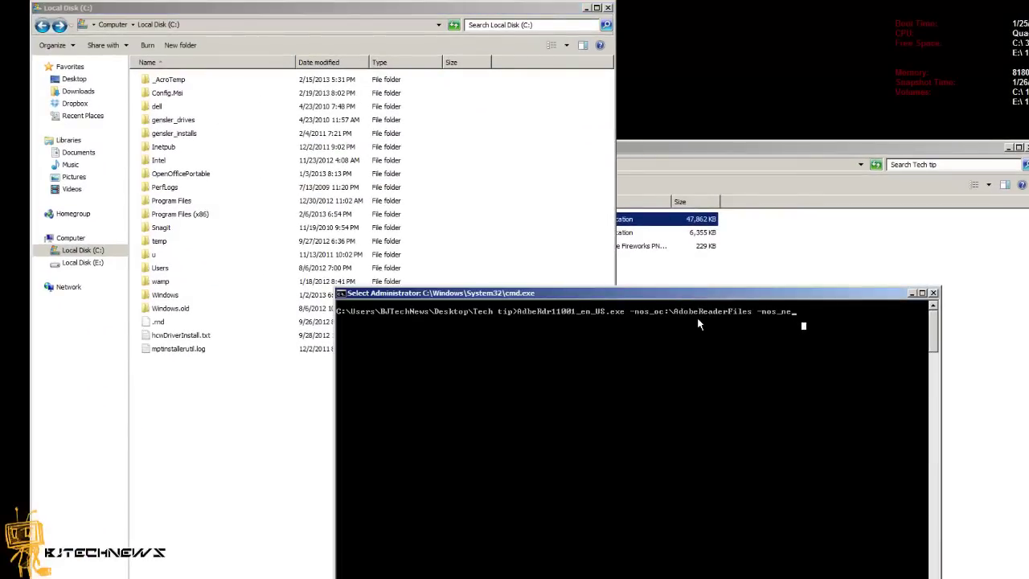
pyautogui.press('Escape')
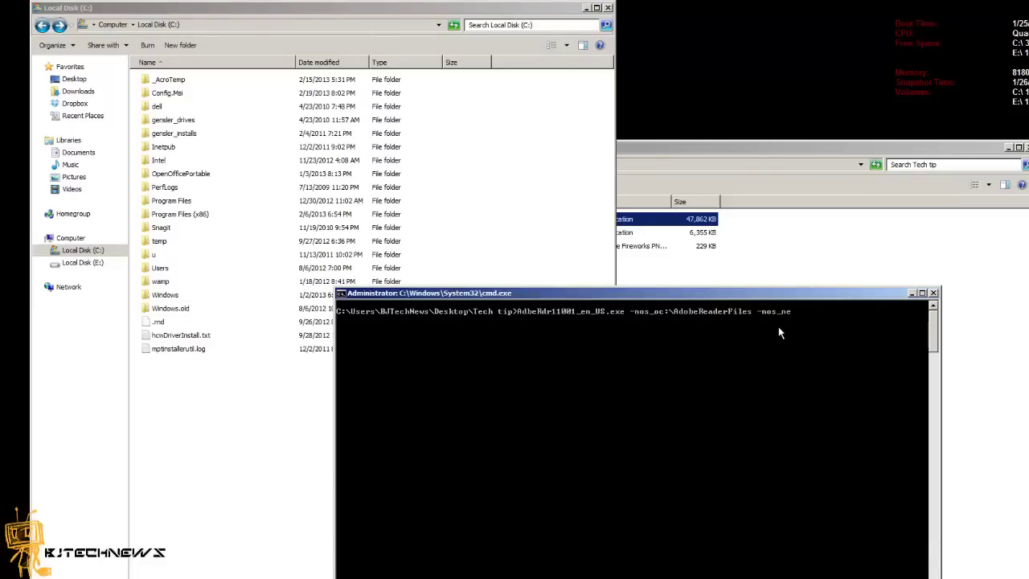
pyautogui.press('Return')
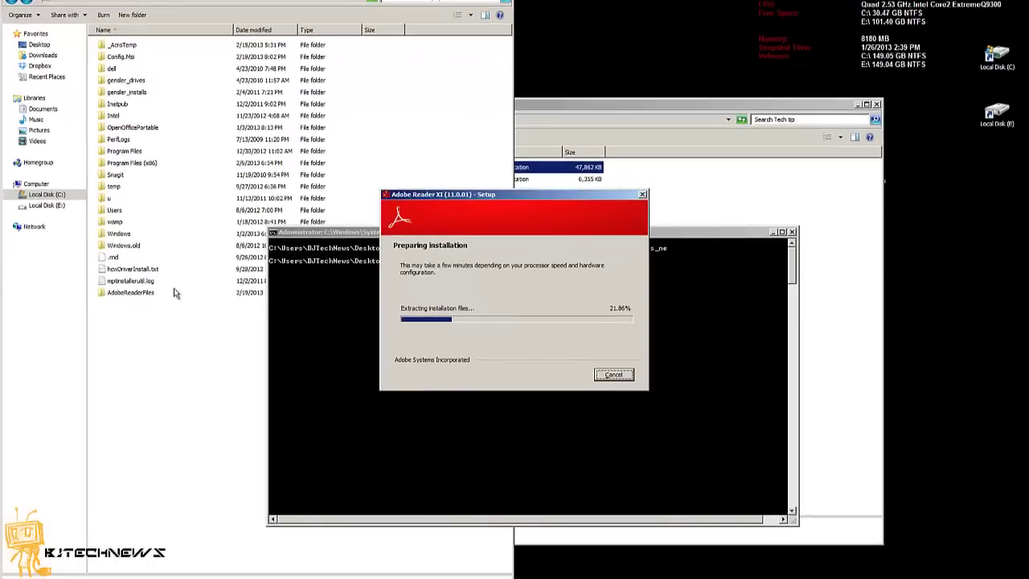
# Locate AcroRead.msi in C:\AdobeReaderFiles, then return to the Customization Wizard XI download page.
pyautogui.click(143, 294)
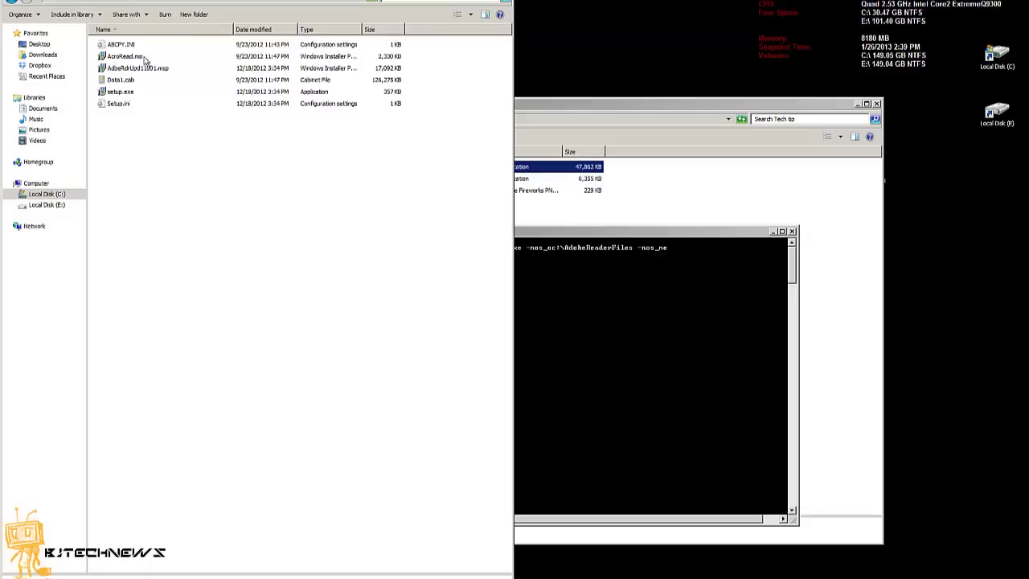
pyautogui.click(147, 60)
pyautogui.click(567, 233)
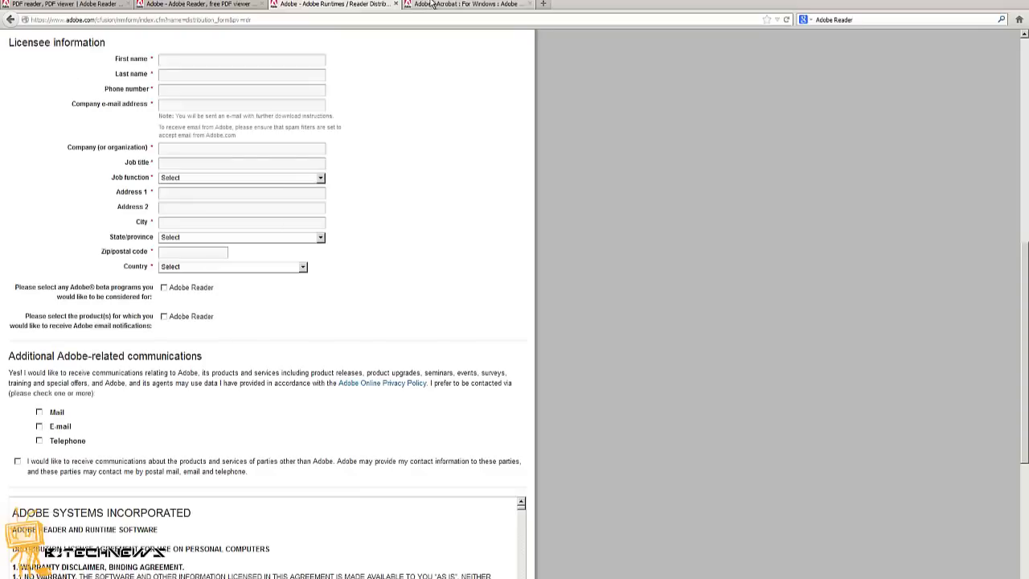
pyautogui.click(431, 4)
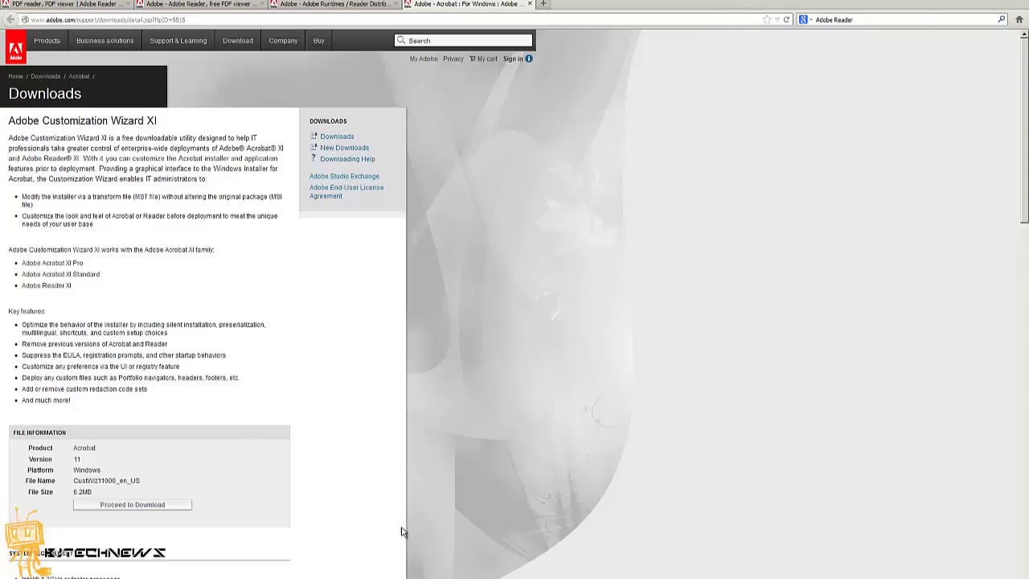
# Show the Start menu's All Programs list containing Adobe Customization Wizard XI.
pyautogui.press('super')
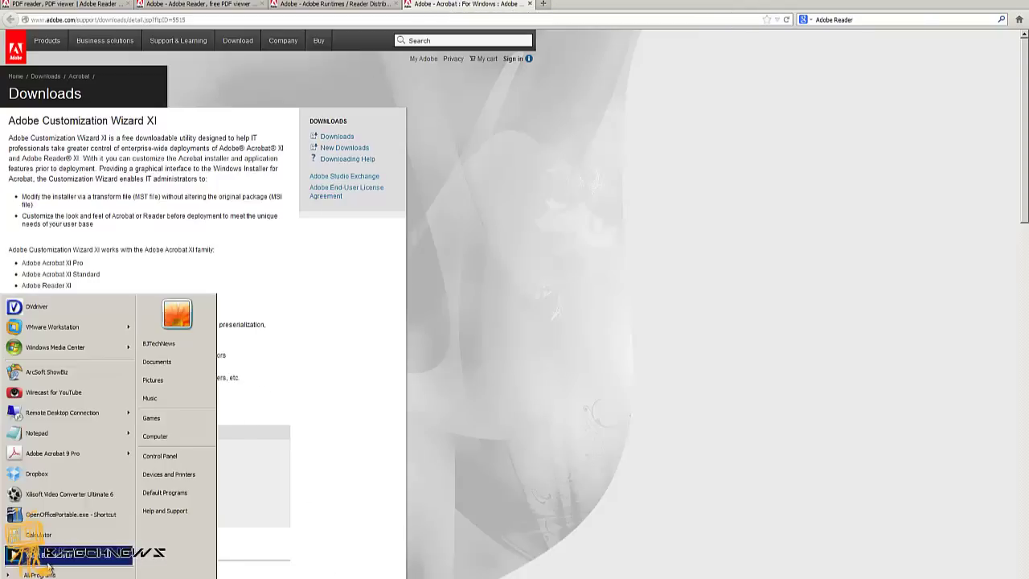
pyautogui.click(32, 572)
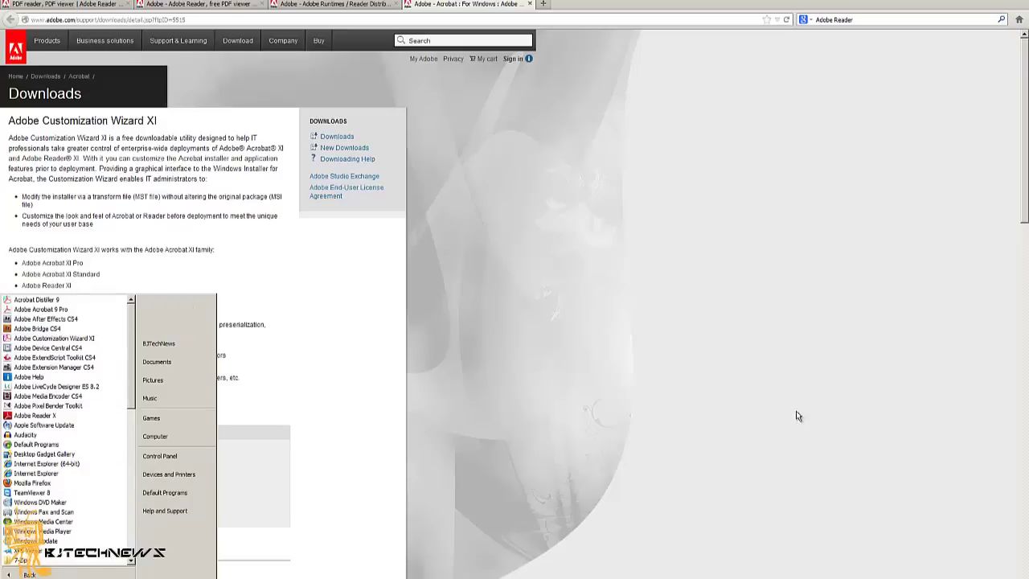
# Launch Adobe Customization Wizard XI and close the Command Prompt with exit.
pyautogui.click(726, 462)
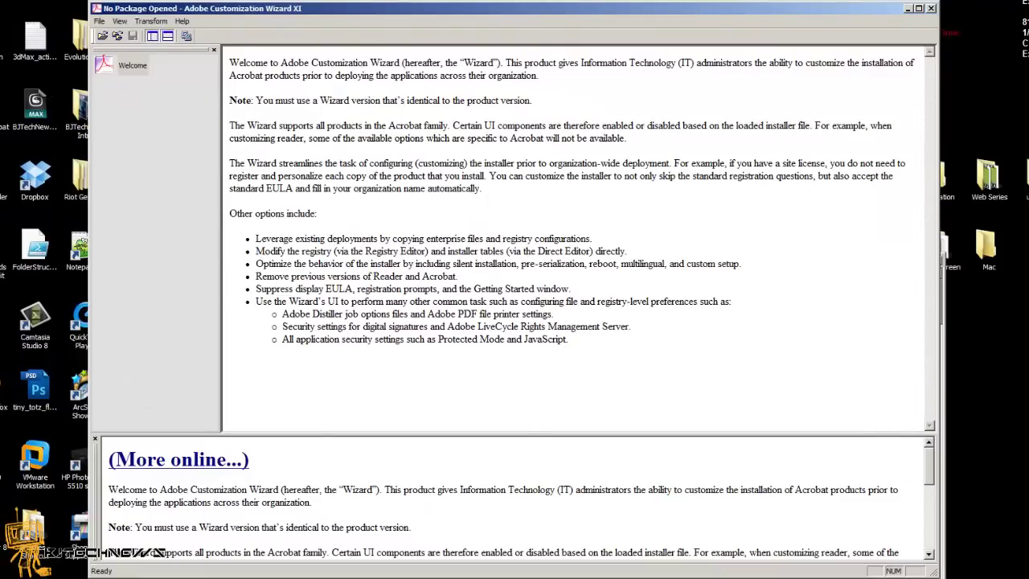
pyautogui.hotkey('alt', 'Tab')
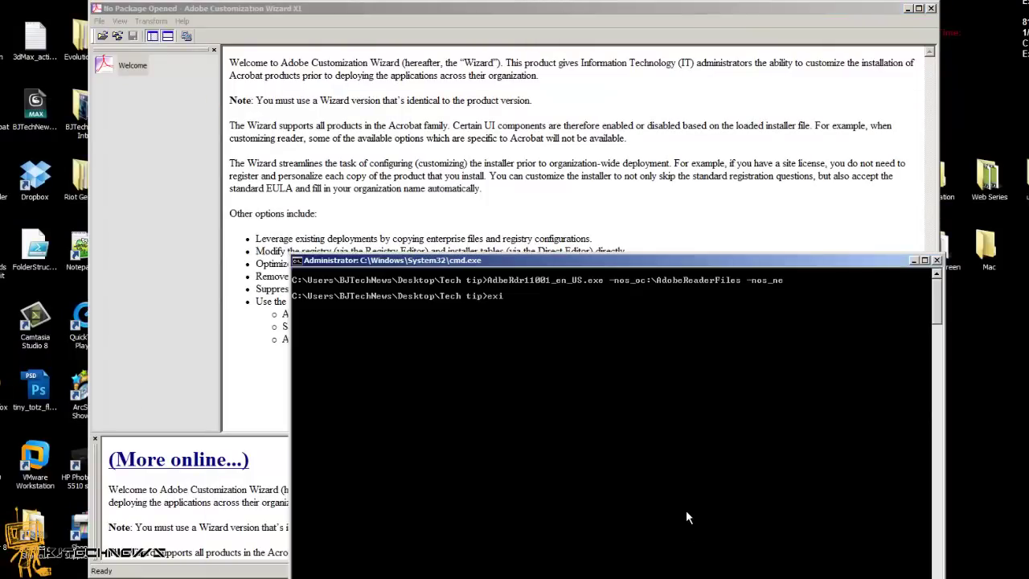
pyautogui.hotkey('alt', 'Tab')
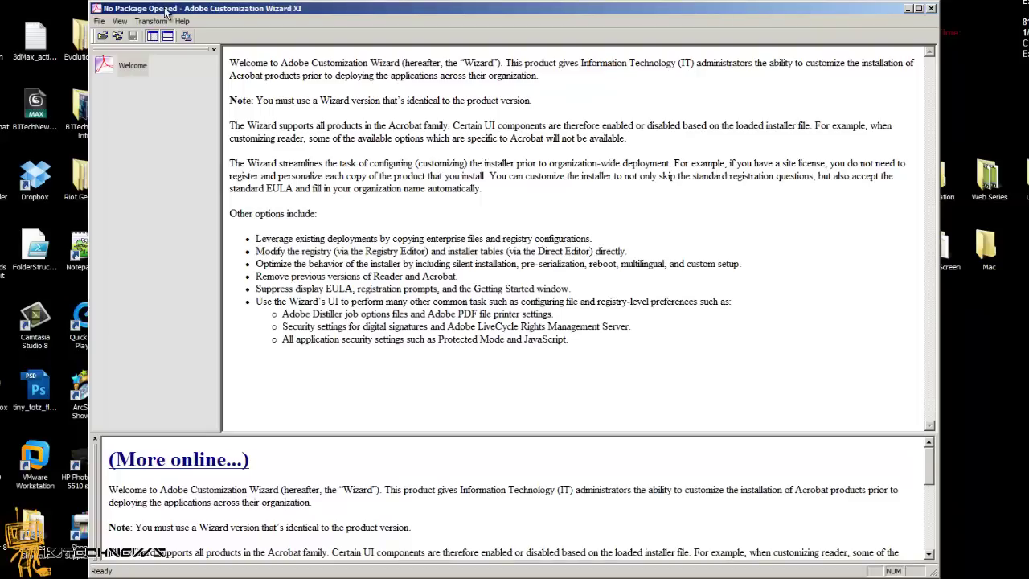
# Open C:\AdobeReaderFiles\AcroRead.msi as the wizard's package.
pyautogui.click(100, 22)
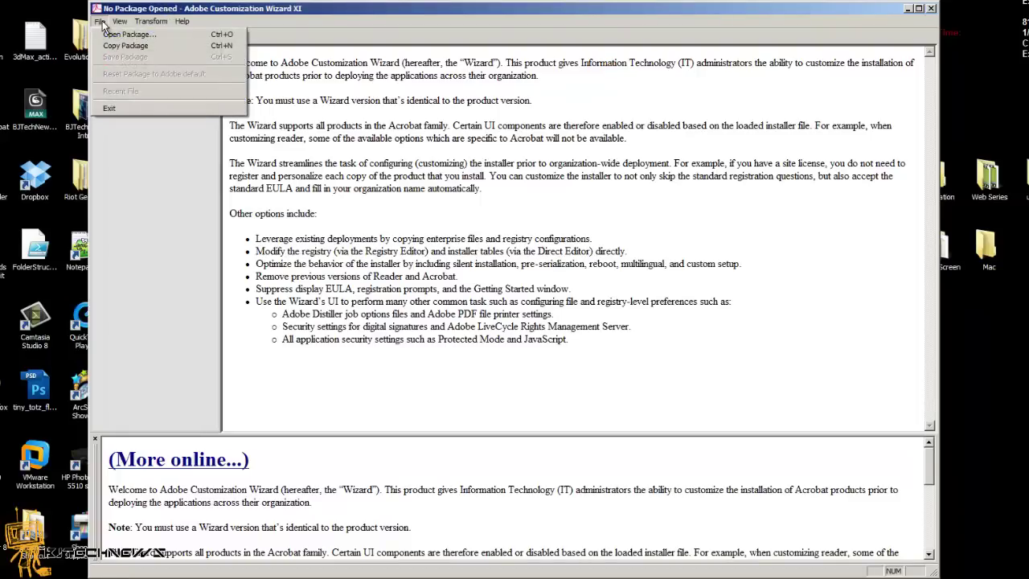
pyautogui.click(127, 34)
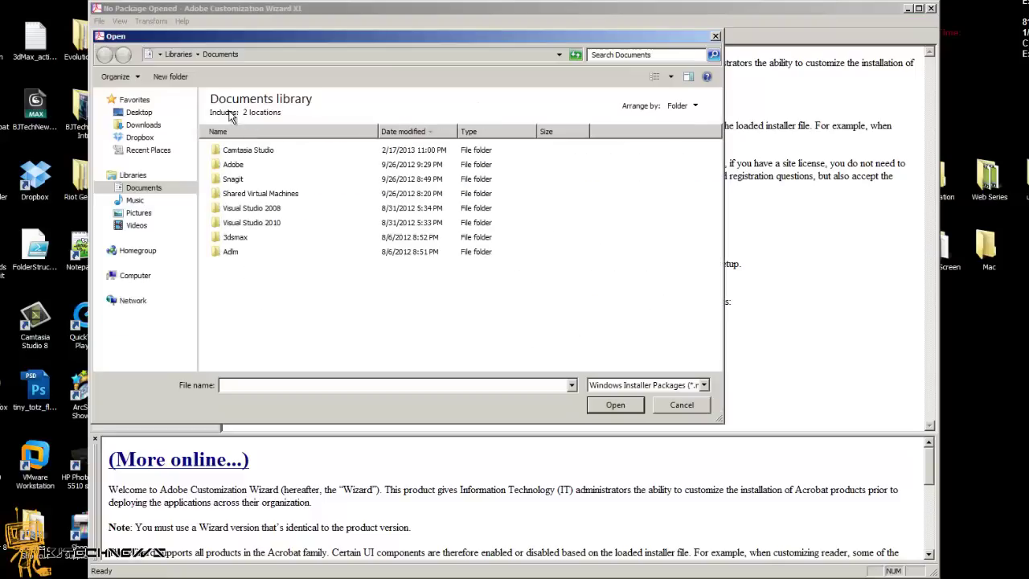
pyautogui.click(153, 289)
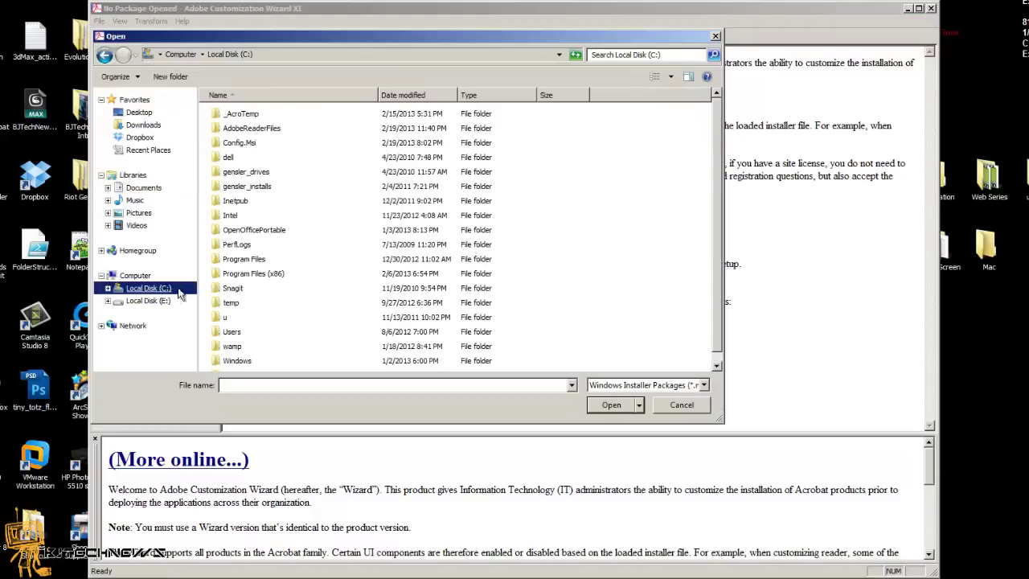
pyautogui.doubleClick(250, 129)
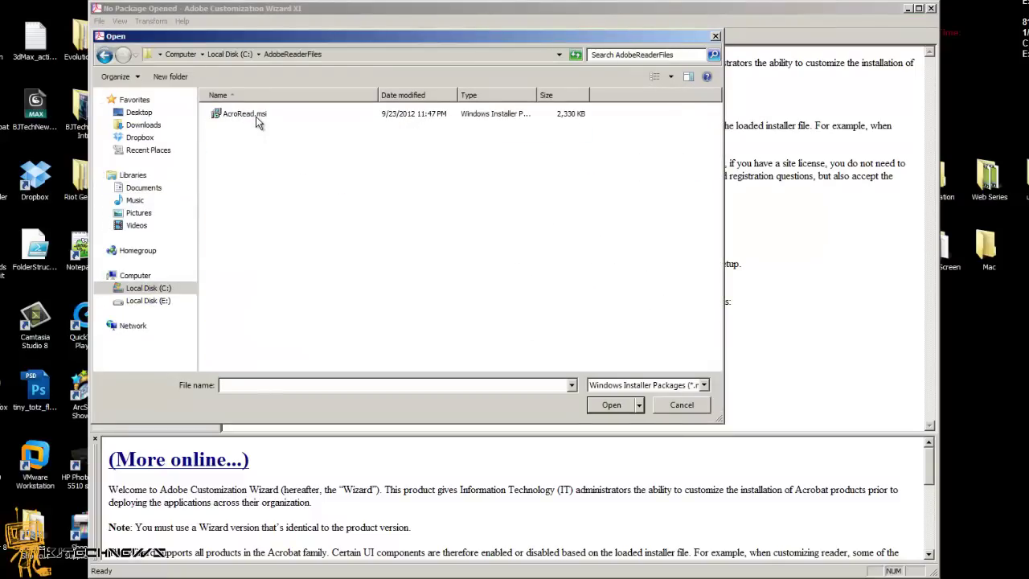
pyautogui.doubleClick(245, 114)
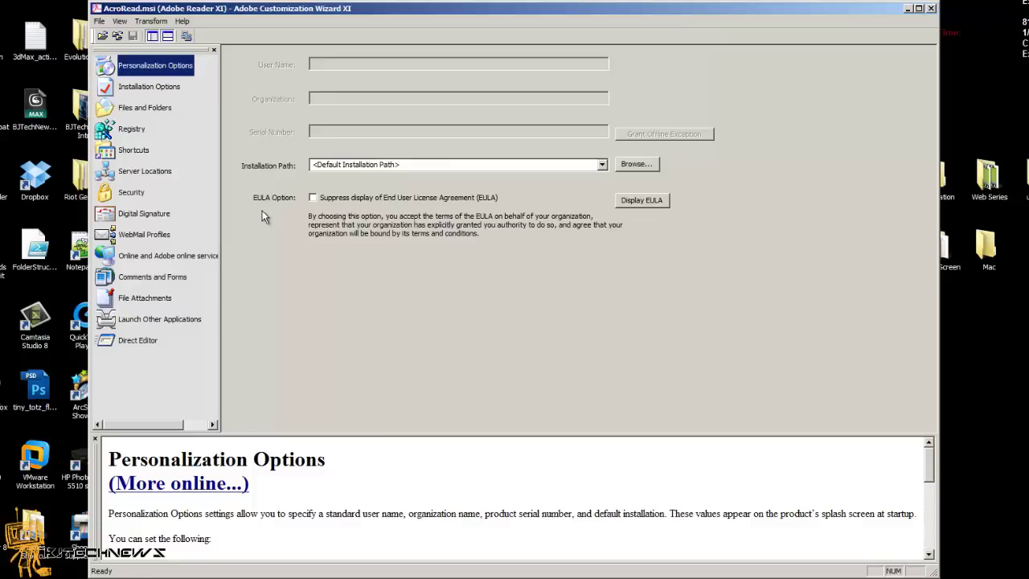
# Suppress the EULA and set Reader as default PDF viewer with silent install and suppressed reboot.
pyautogui.click(313, 197)
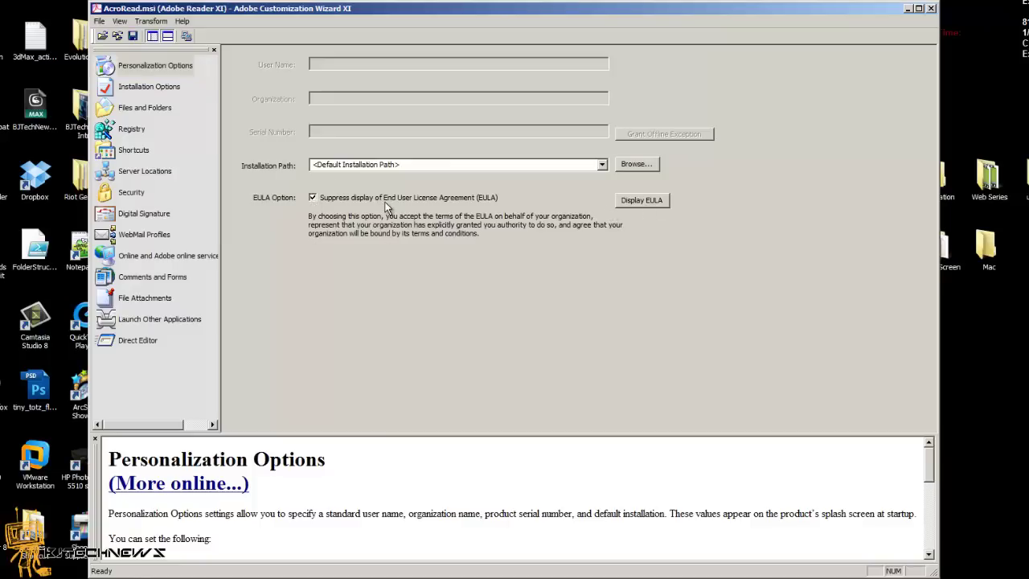
pyautogui.click(168, 89)
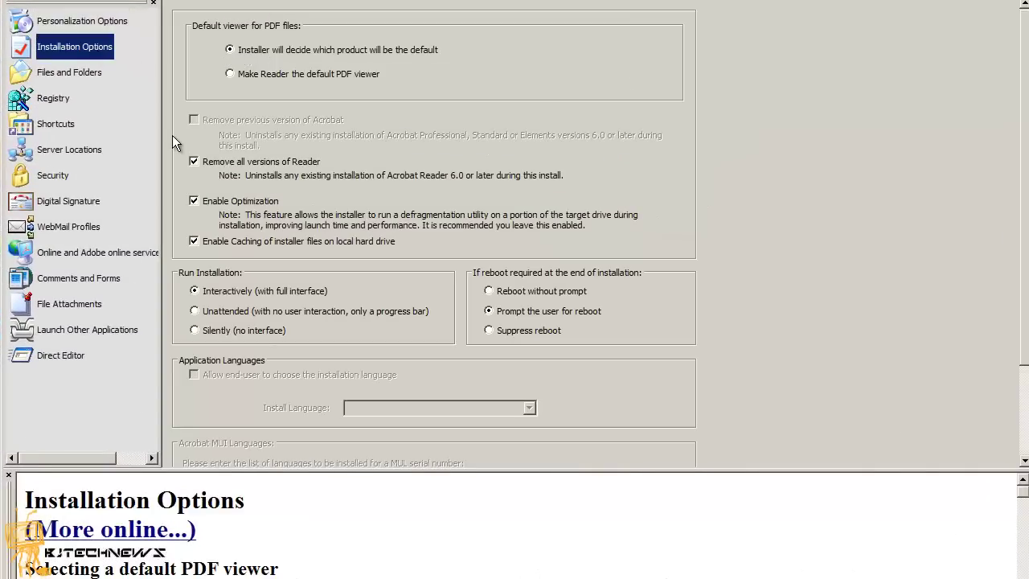
pyautogui.click(278, 79)
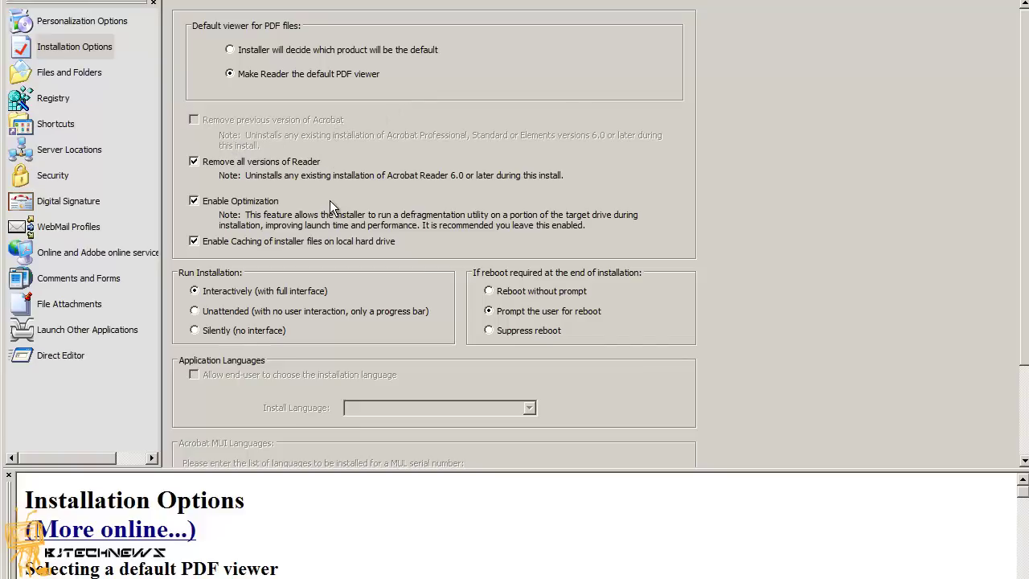
pyautogui.click(226, 332)
pyautogui.click(69, 72)
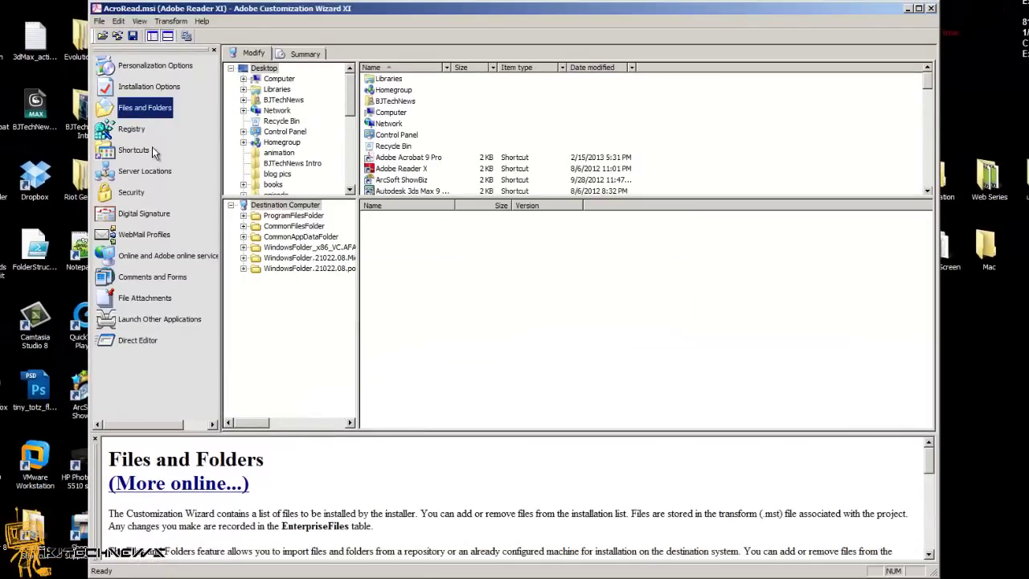
pyautogui.click(154, 88)
pyautogui.click(163, 70)
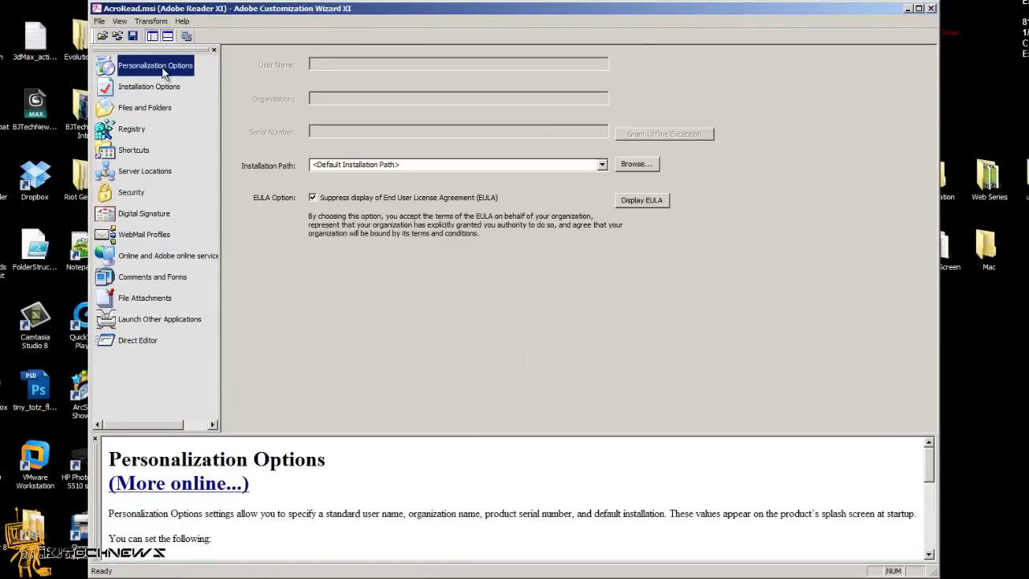
pyautogui.click(131, 129)
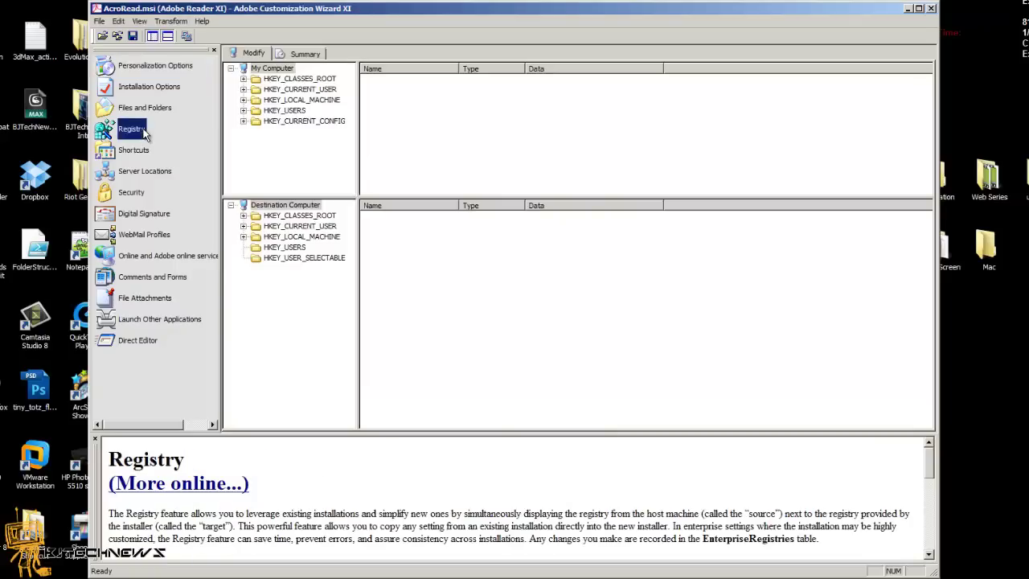
# Return to Installation Options, save the AcroRead.mst transform, and minimize the wizard.
pyautogui.click(138, 91)
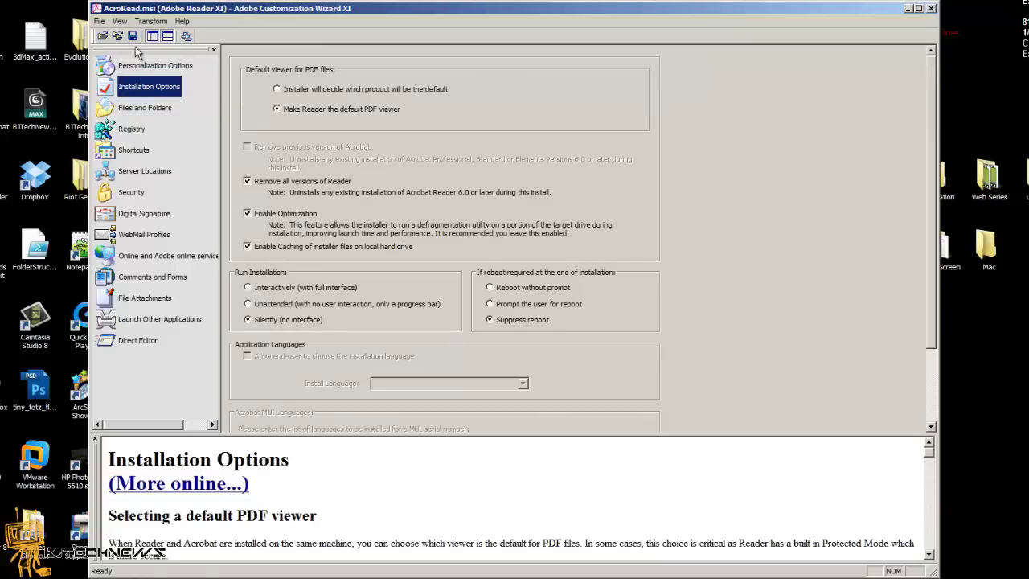
pyautogui.click(133, 37)
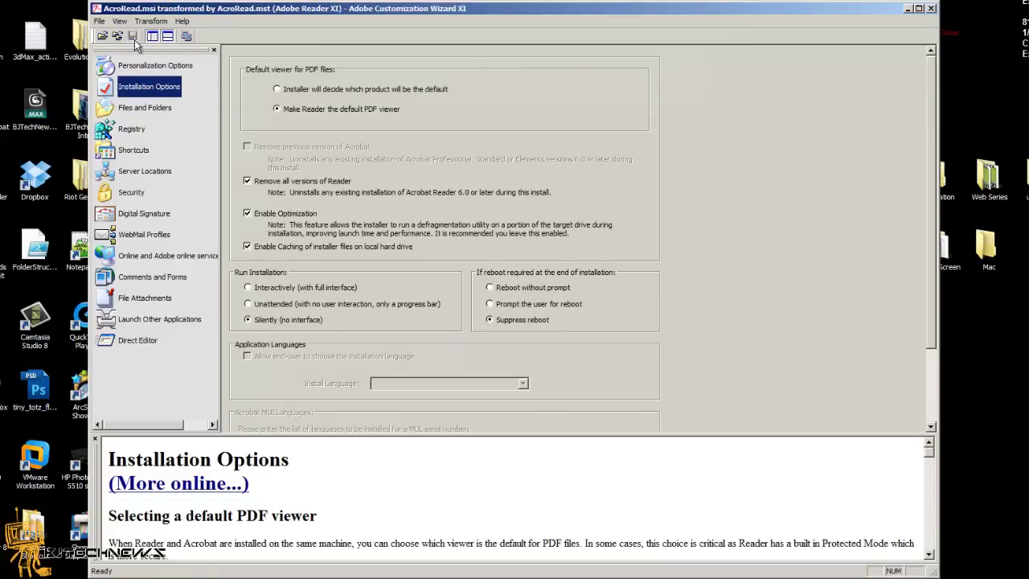
pyautogui.click(908, 9)
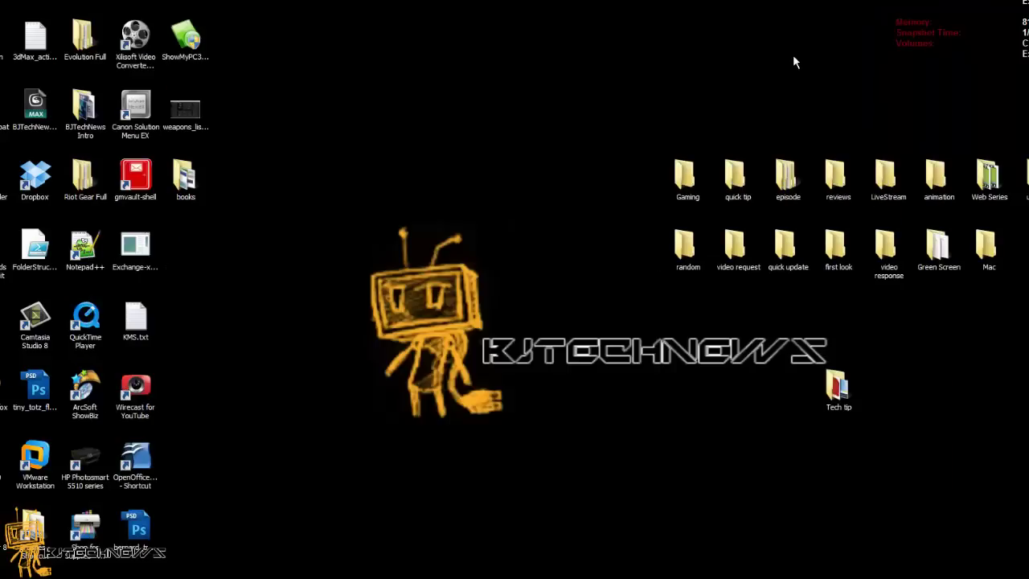